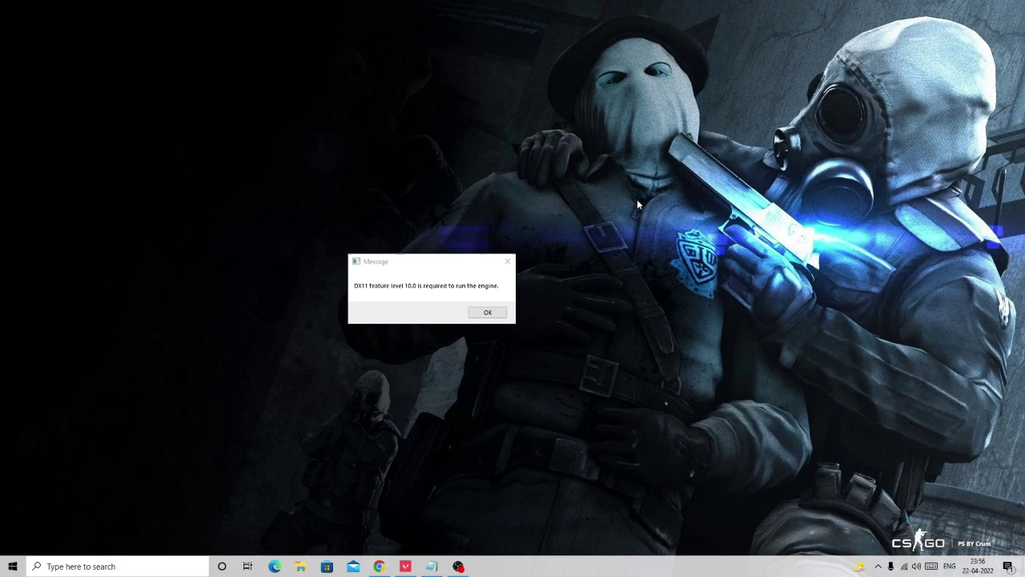
Move the DX11 error message aside and bring Chrome forward with a new tab
drag(436, 262, 469, 257)
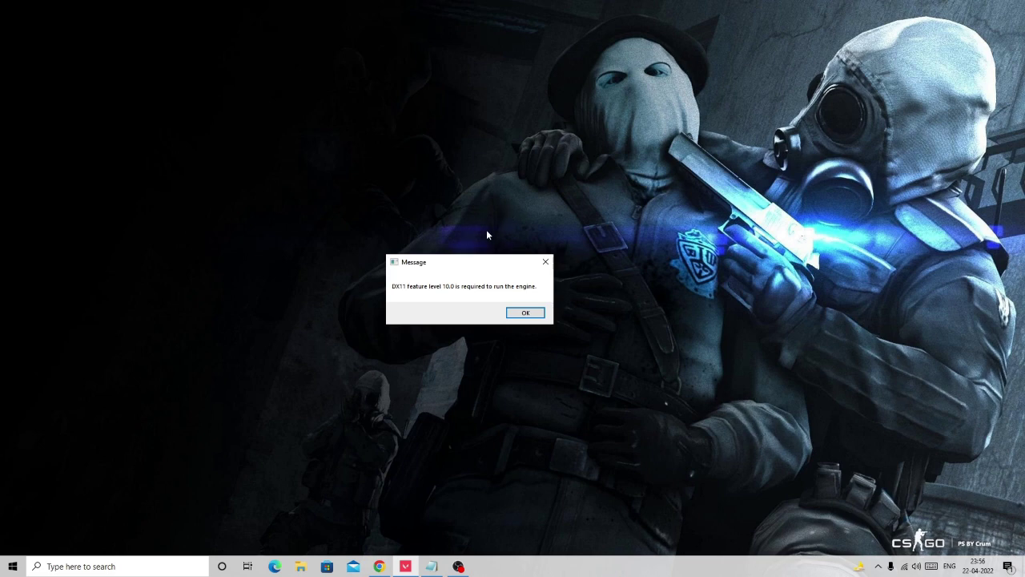
mouse_move(381, 567)
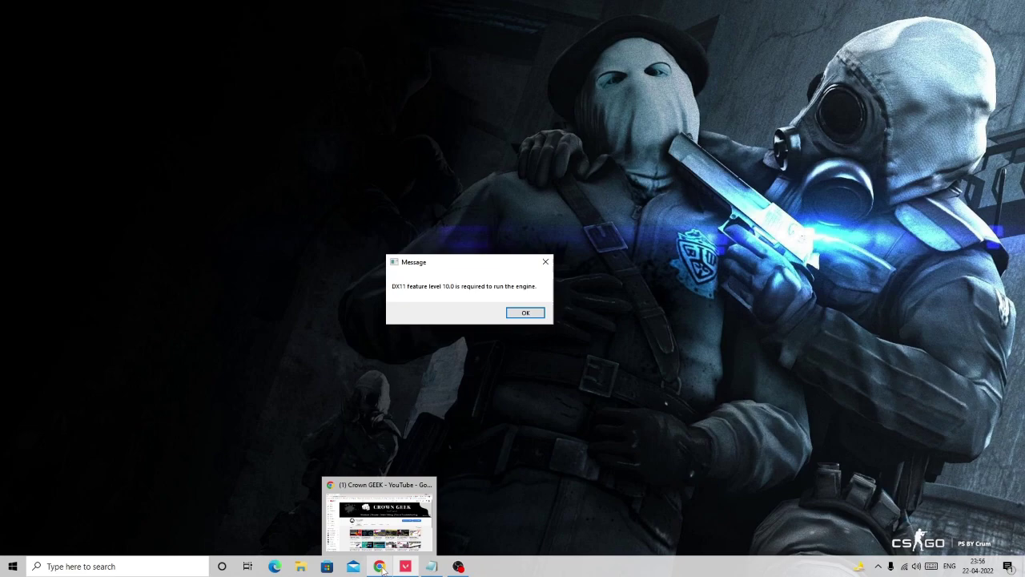
click(380, 513)
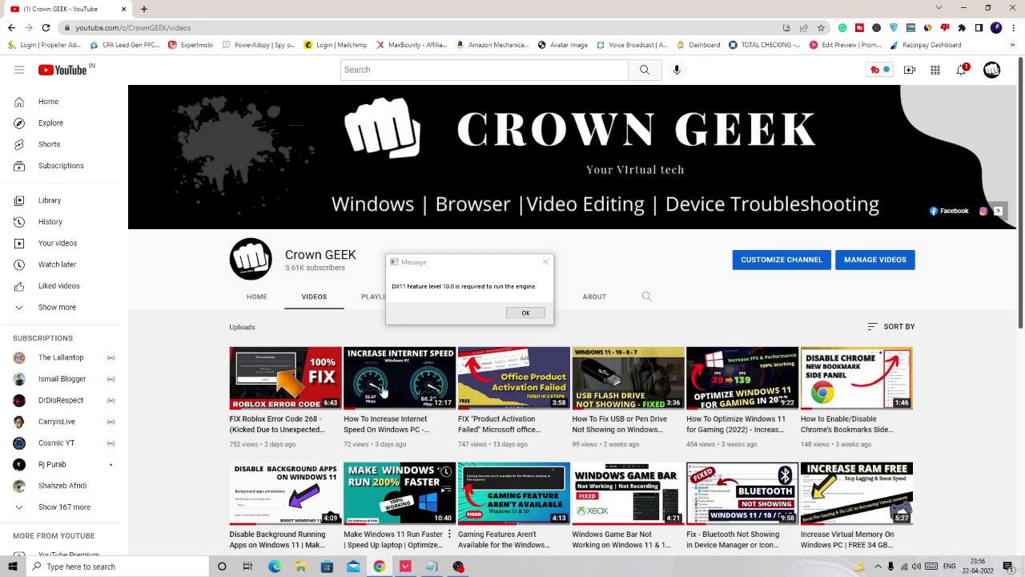
click(144, 9)
drag(466, 271, 896, 122)
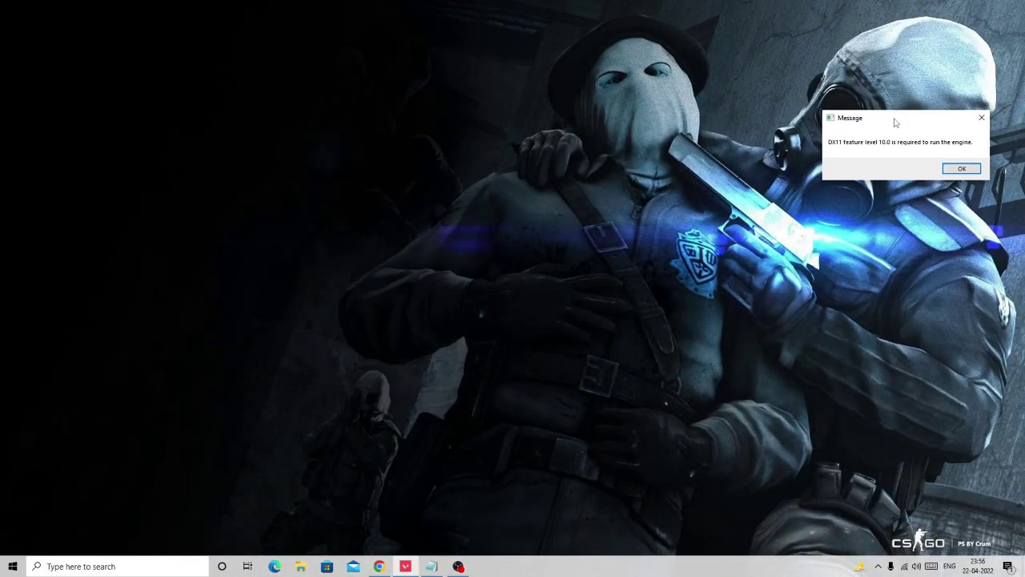
click(379, 566)
Load Google and search for 'directx download' using the autocomplete suggestion
text(g)
key(Return)
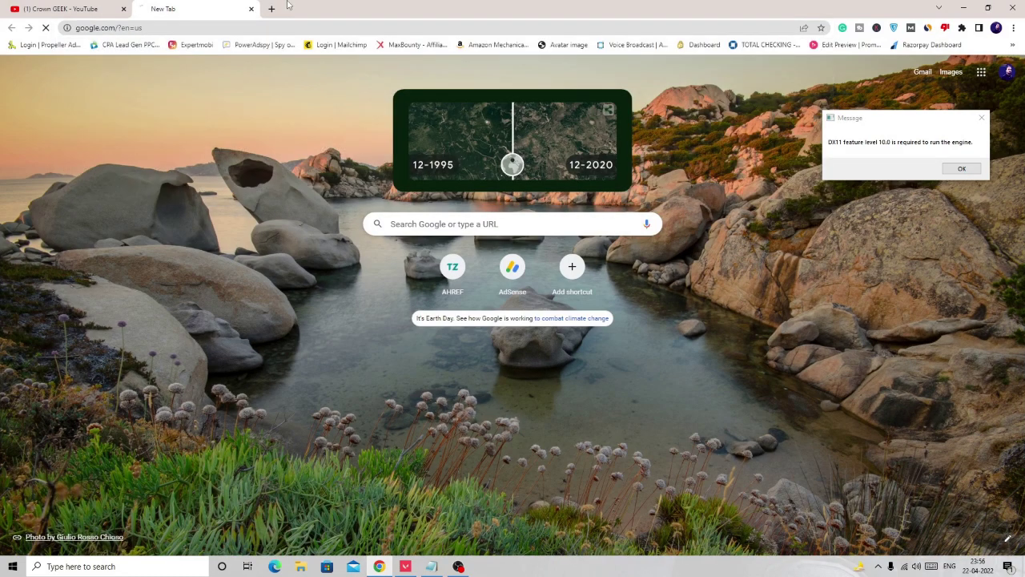
text(directx)
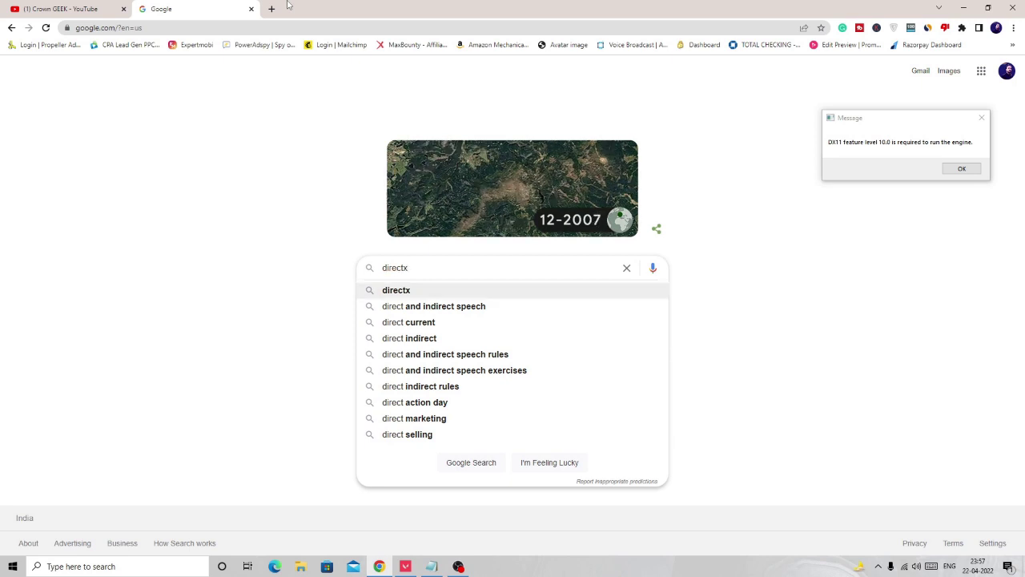
text( d)
key(Down)
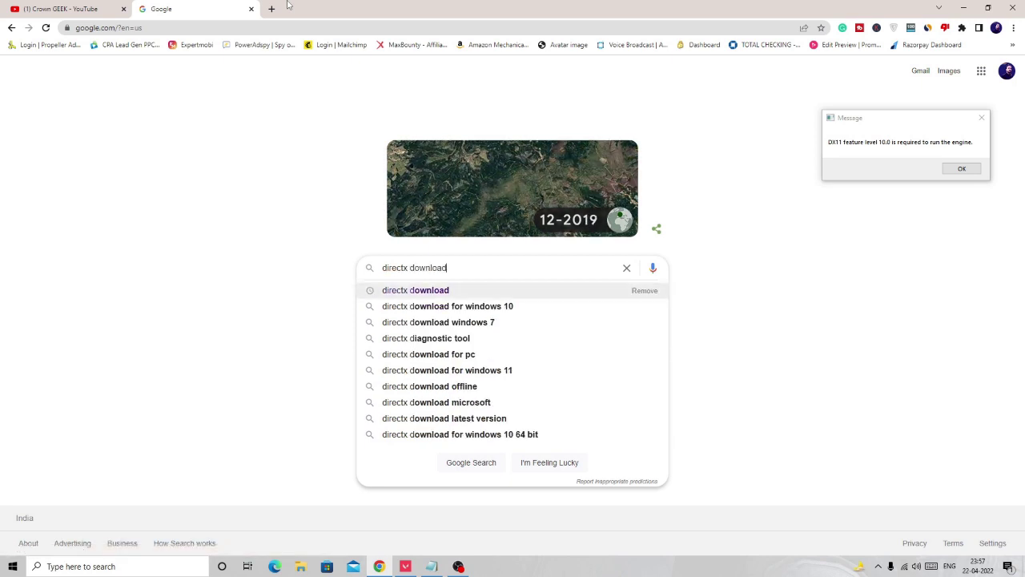
key(Return)
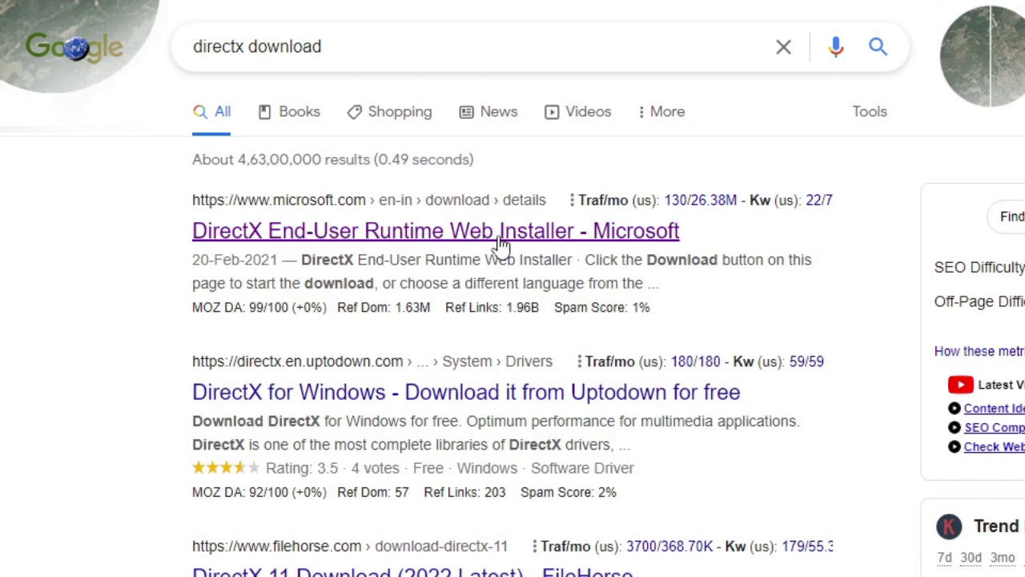
Open Microsoft's DirectX End-User Runtime Web Installer page and download dxwebsetup.exe
click(499, 243)
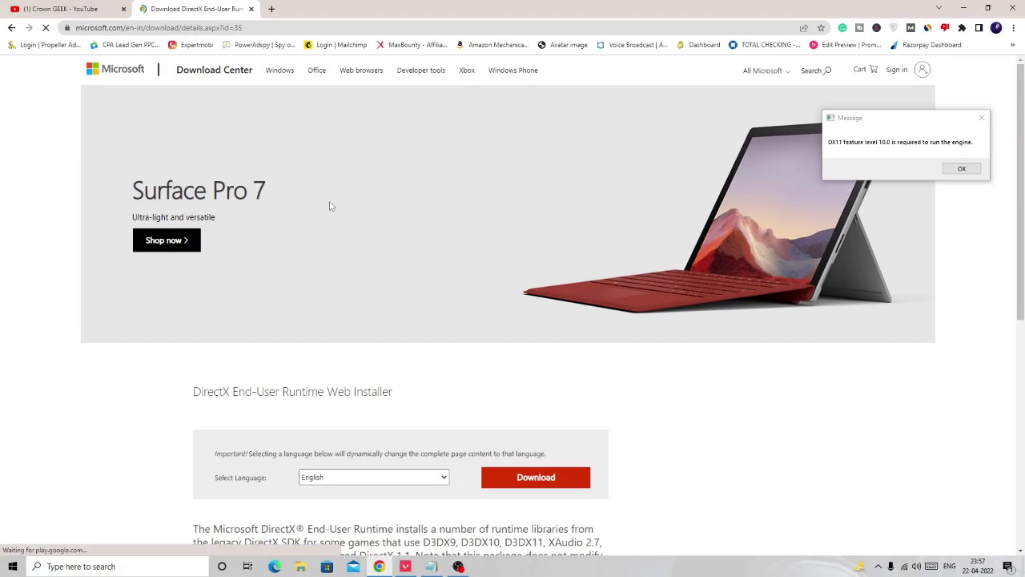
scroll(619, 397, down, 2)
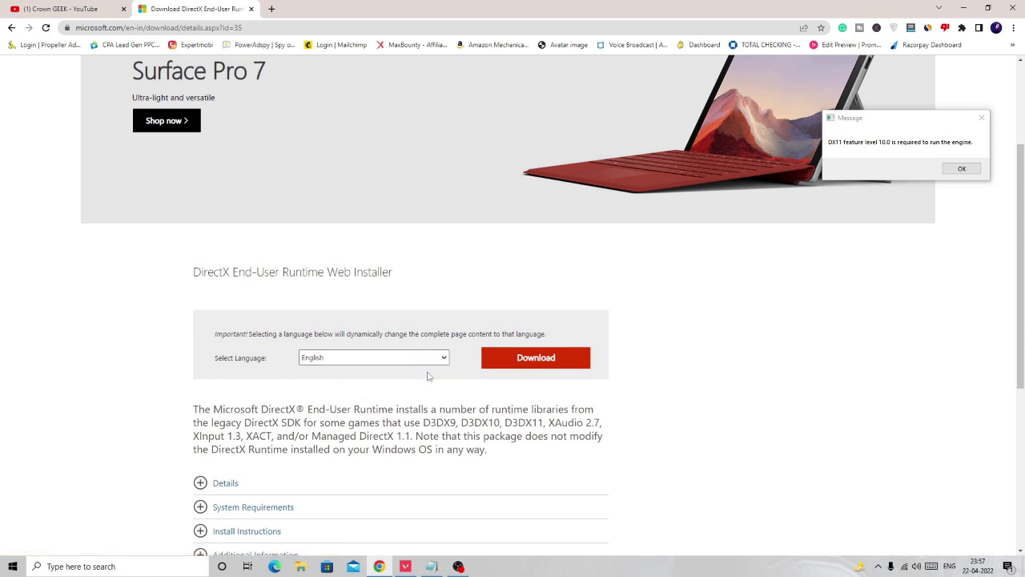
click(517, 365)
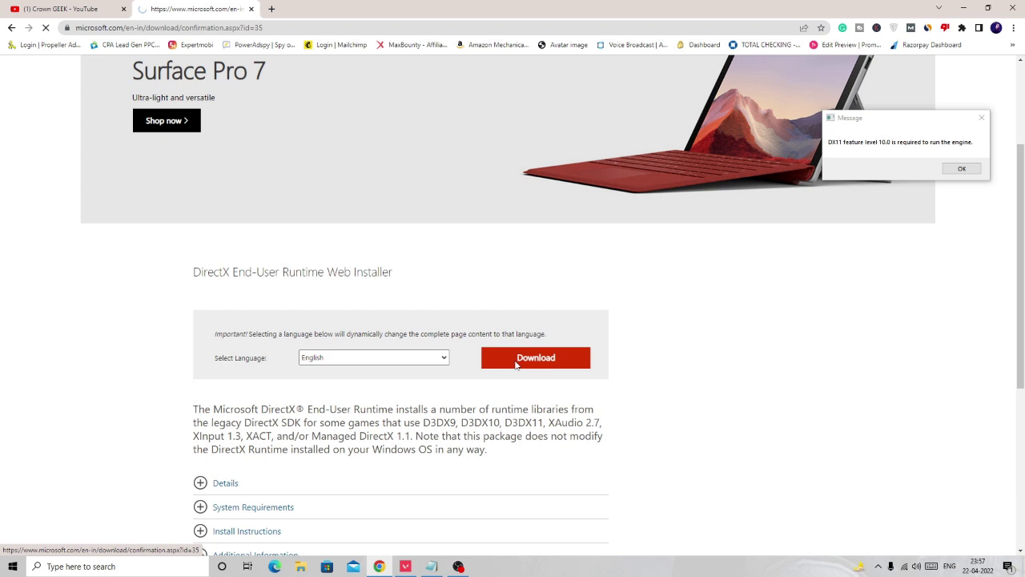
scroll(515, 366, down, 4)
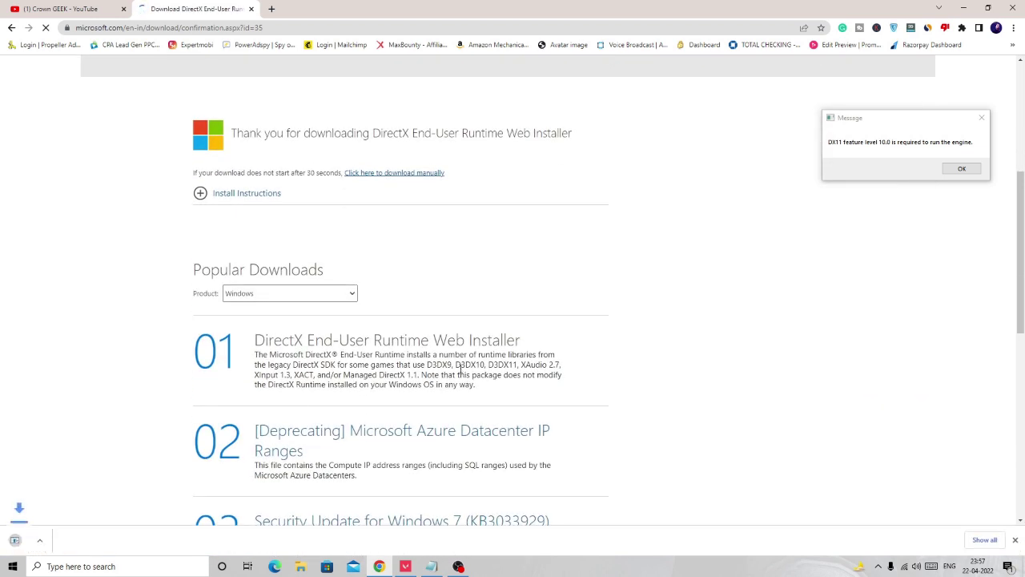
scroll(96, 505, down, 1)
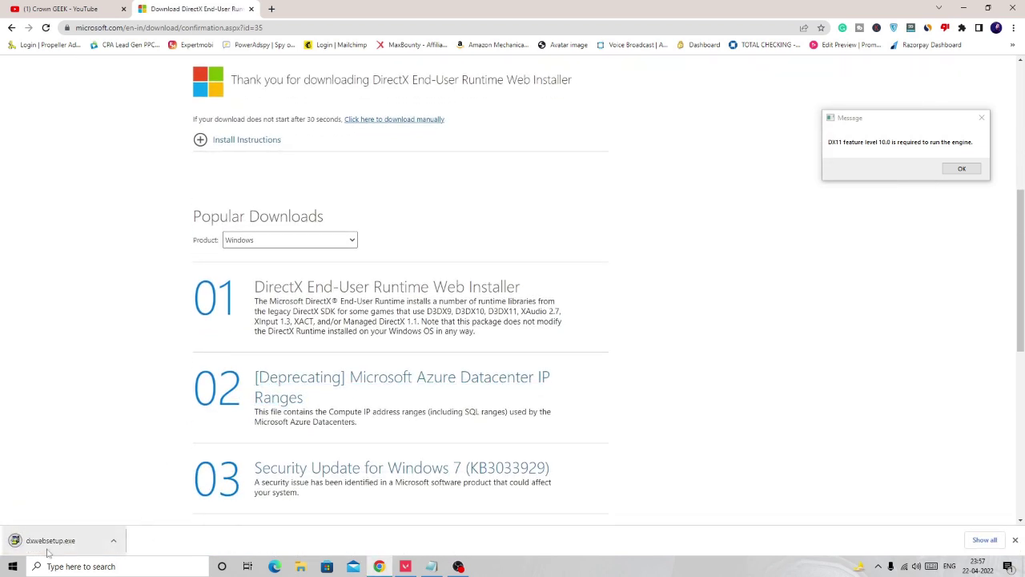
Run dxwebsetup.exe, accept the licence, skip the Bing Bar offer, and finish the DirectX install
click(92, 546)
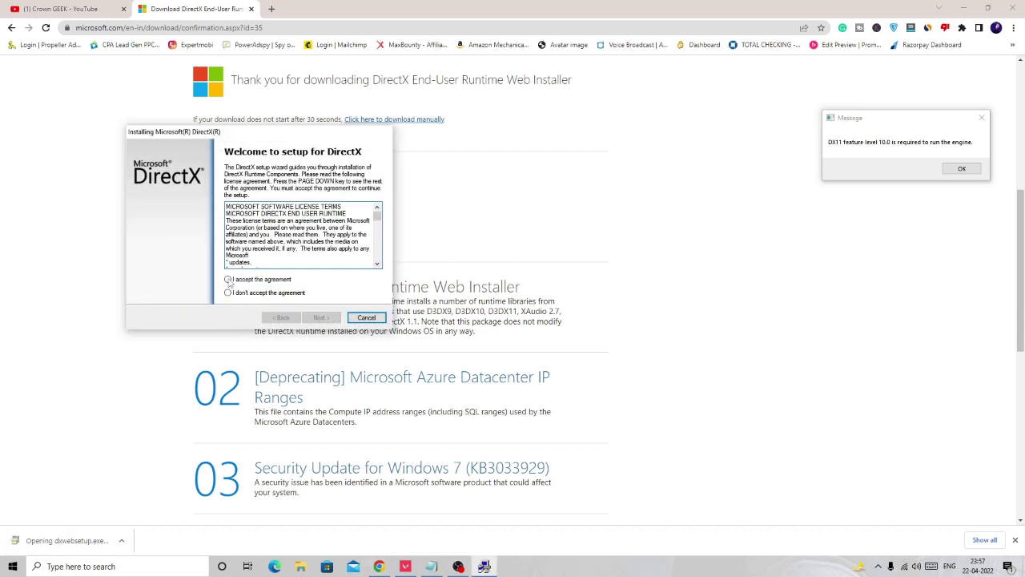
click(229, 278)
click(330, 321)
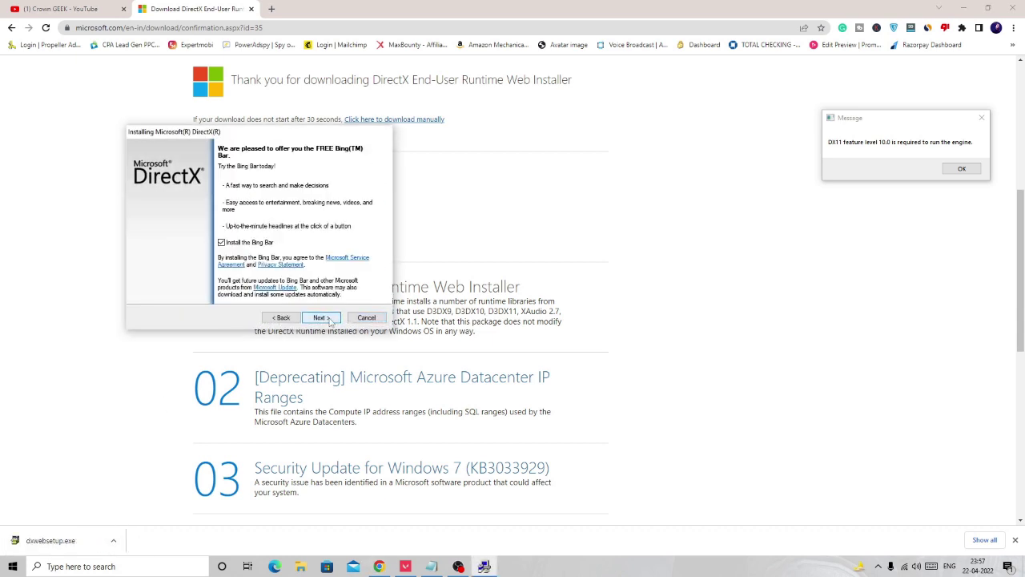
click(320, 317)
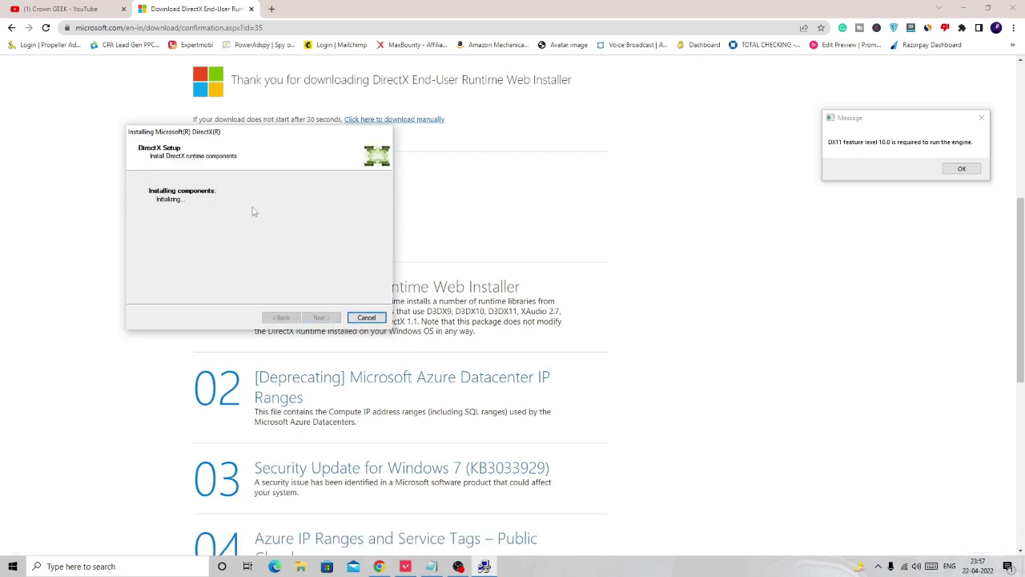
click(323, 317)
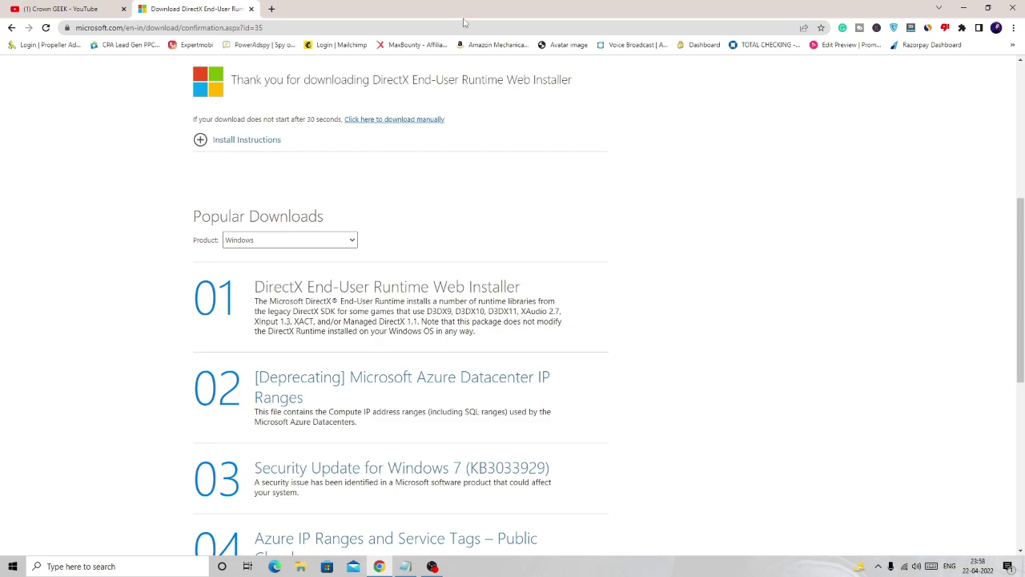
Launch services.msc from Run and open the vgc service's Properties
key(super+r)
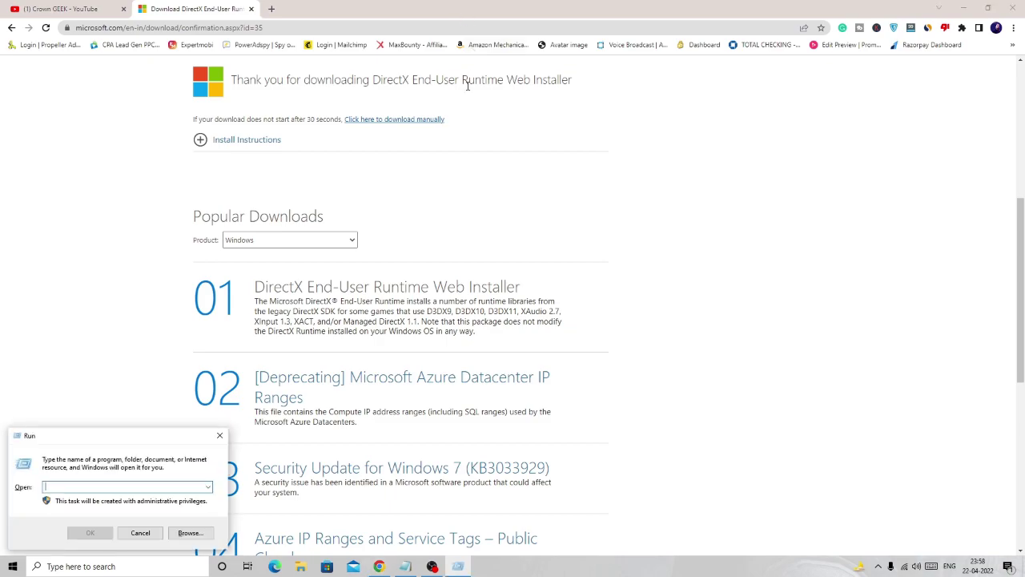
text(services.msc)
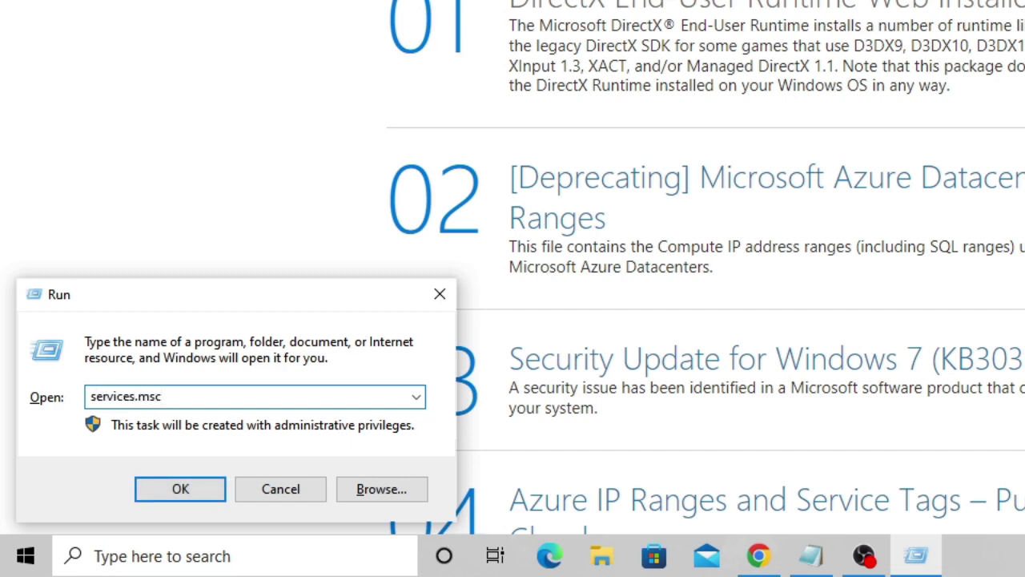
key(Return)
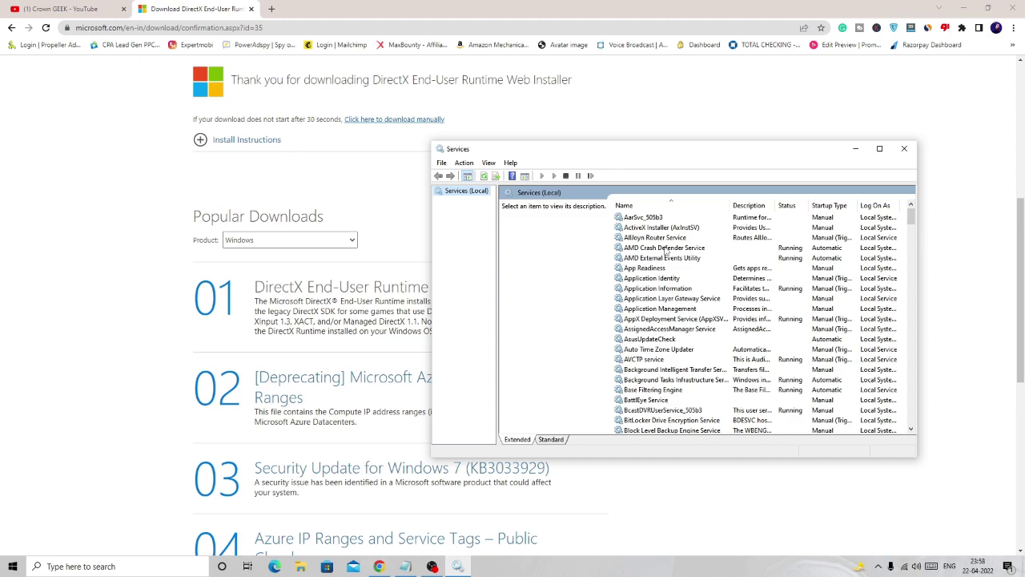
click(665, 249)
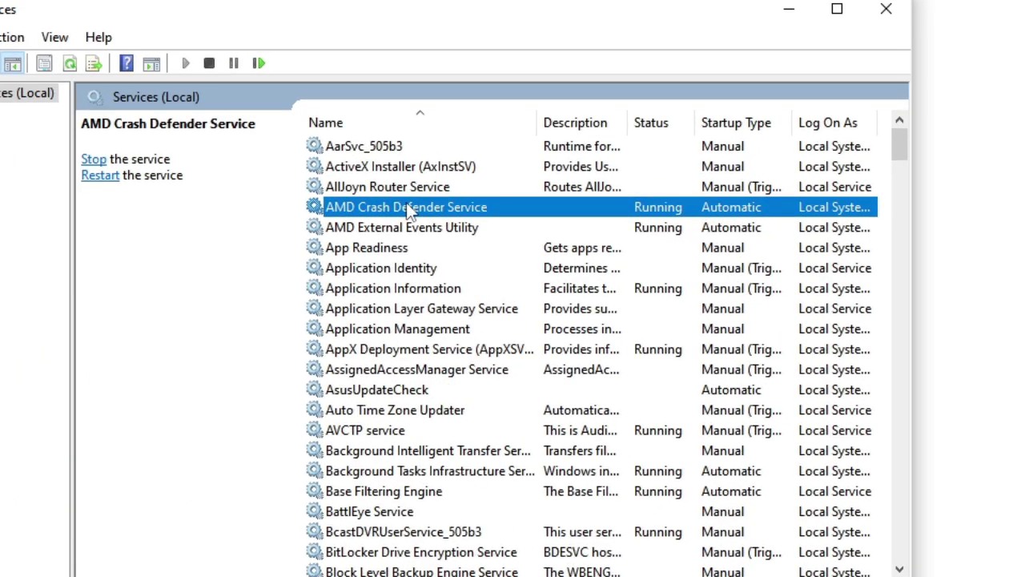
key(v)
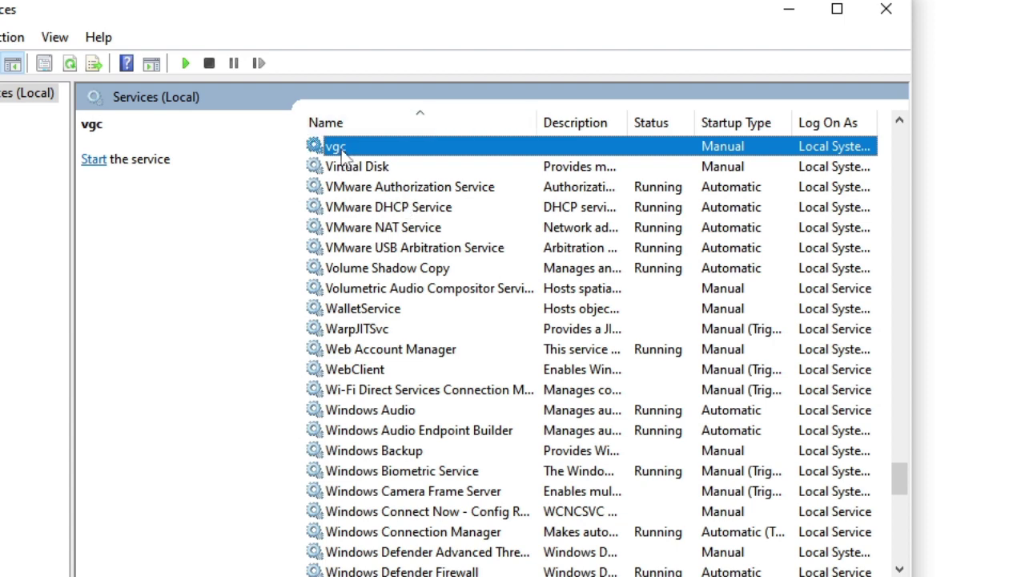
double_click(394, 151)
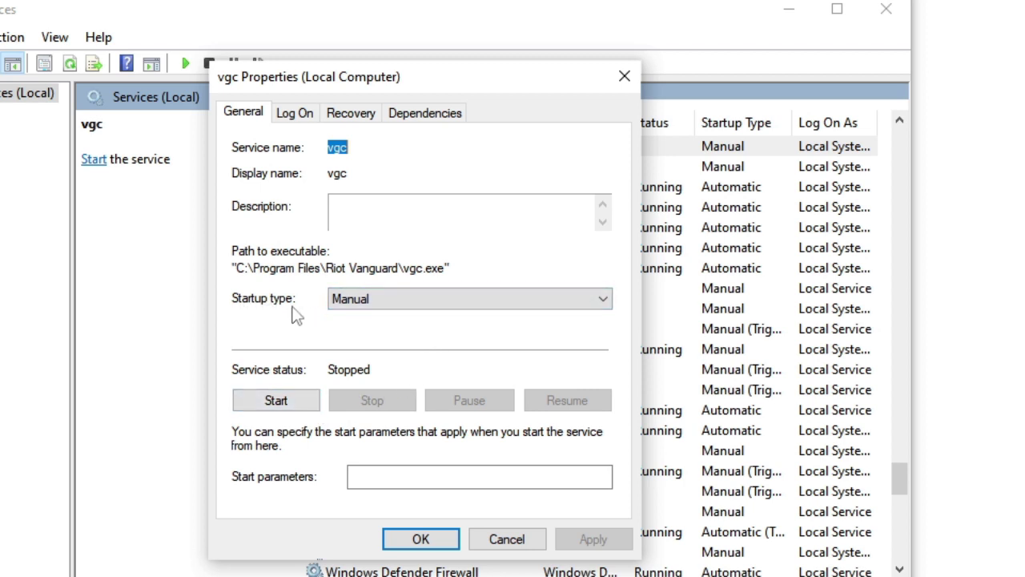
Set vgc startup type to Automatic, start the service, apply with OK, and close Services
click(407, 302)
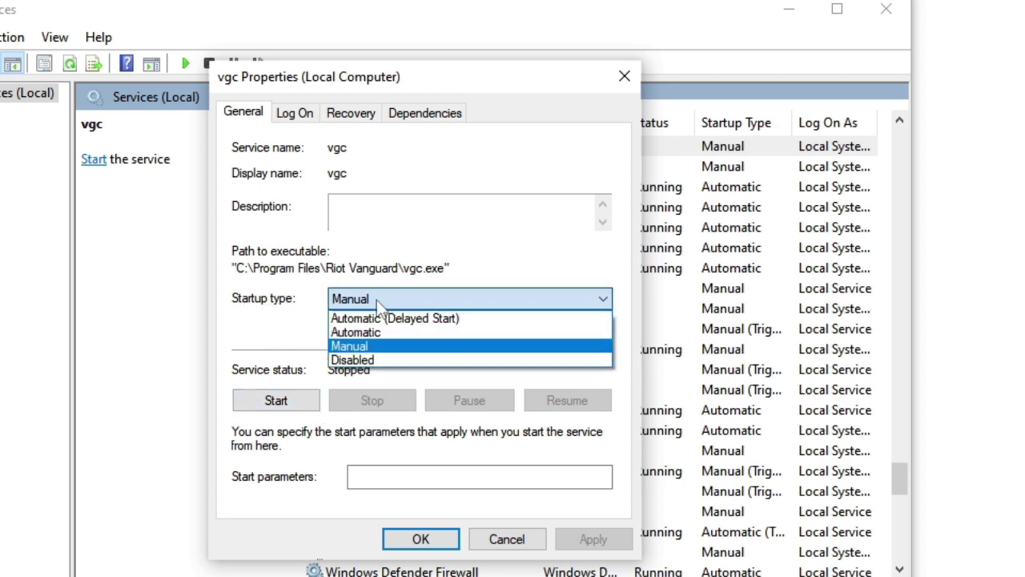
click(362, 335)
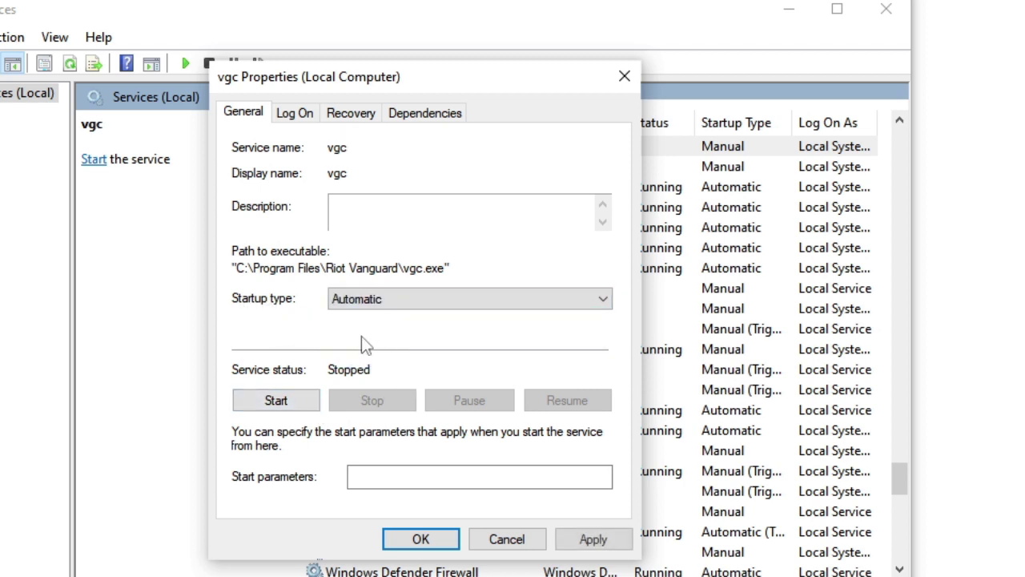
click(285, 404)
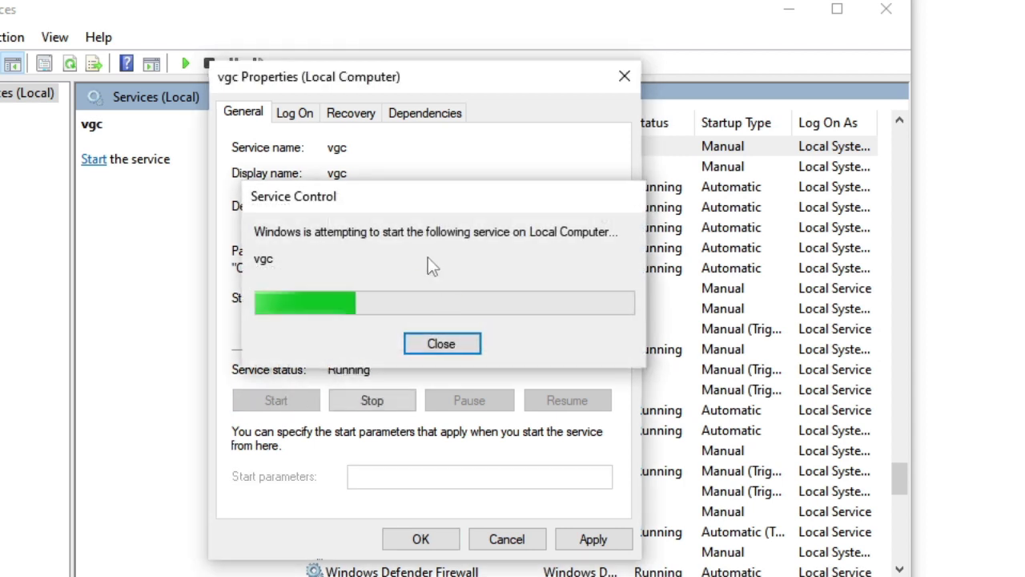
click(591, 539)
click(420, 539)
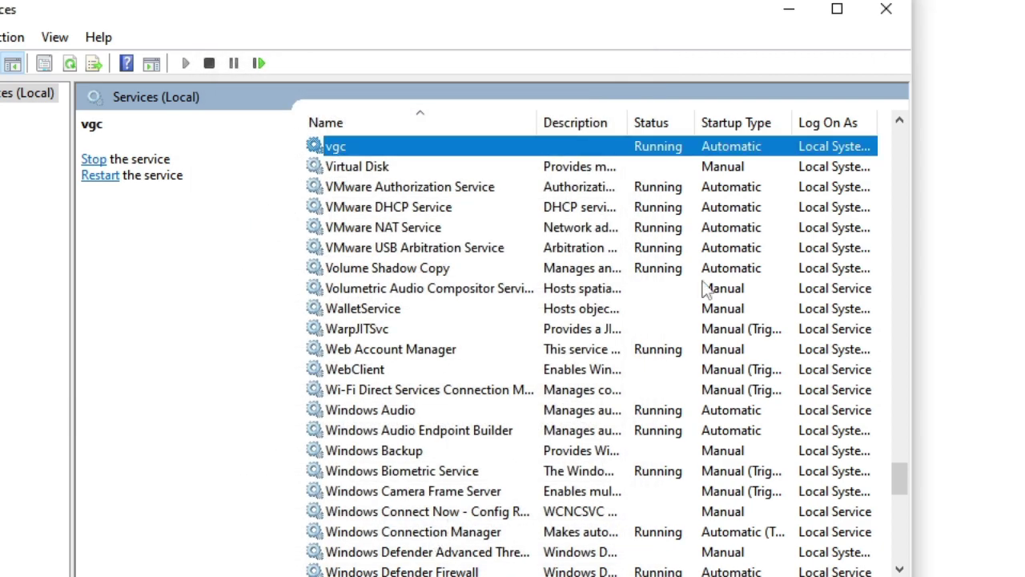
click(887, 24)
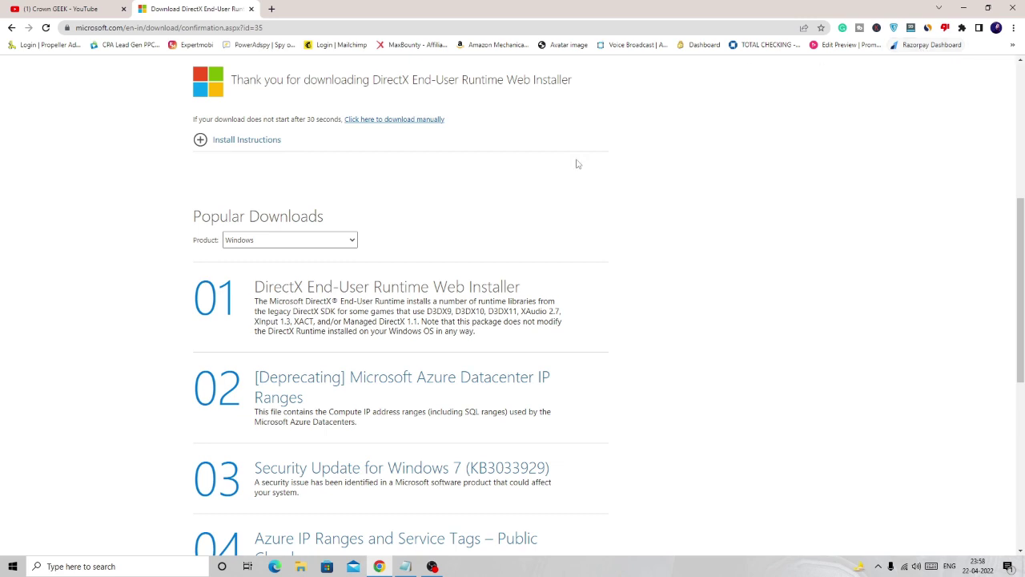
Open Device Manager from the Start right-click menu and select AMD Radeon(TM) Graphics under Display adapters
right_click(16, 567)
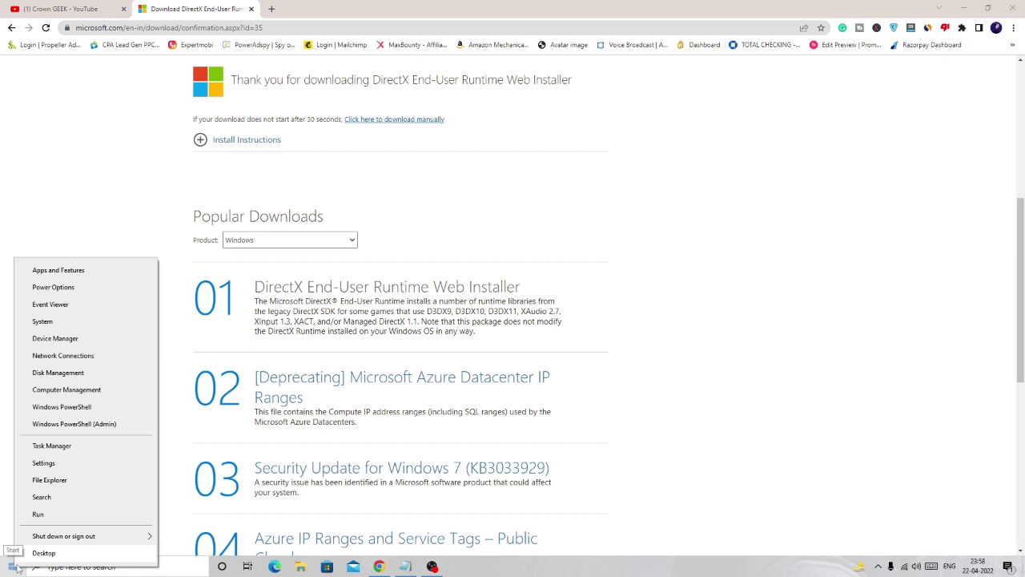
click(54, 339)
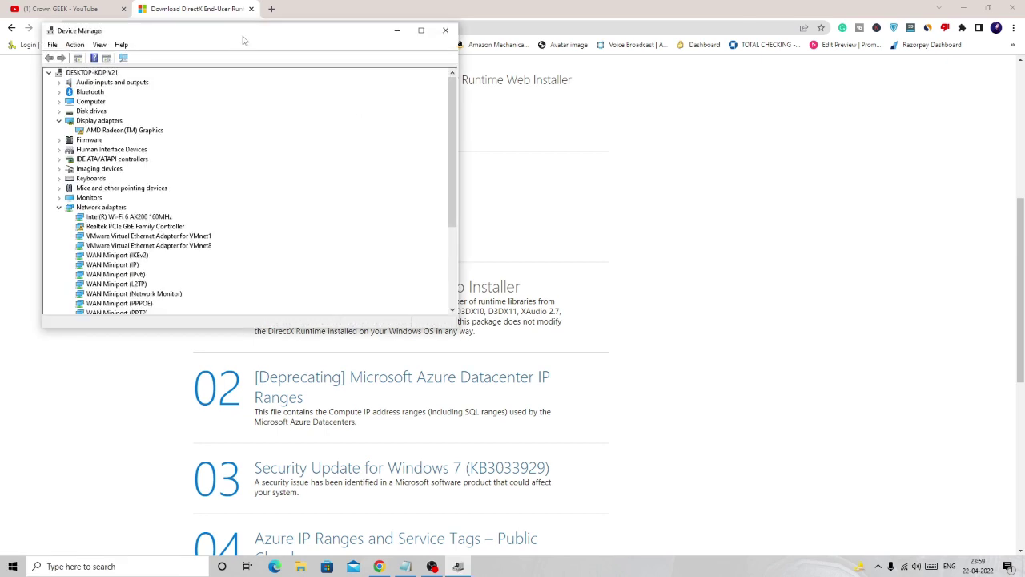
drag(275, 30, 570, 151)
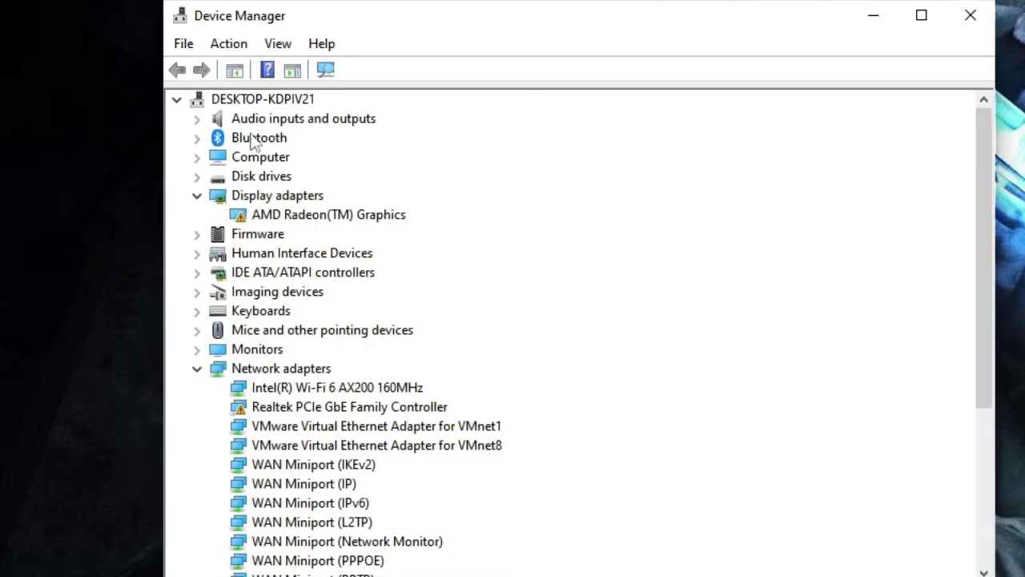
click(198, 196)
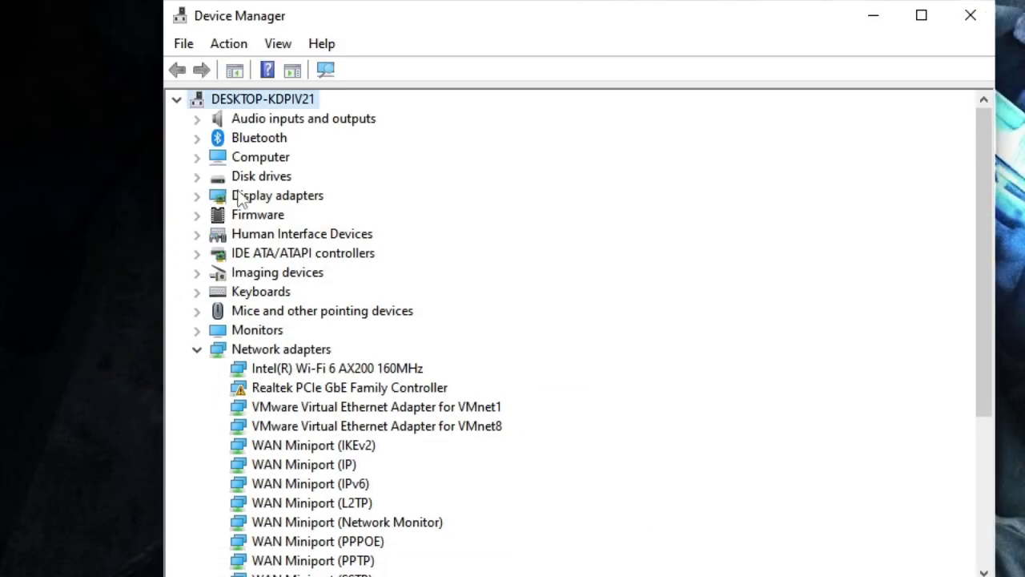
double_click(292, 203)
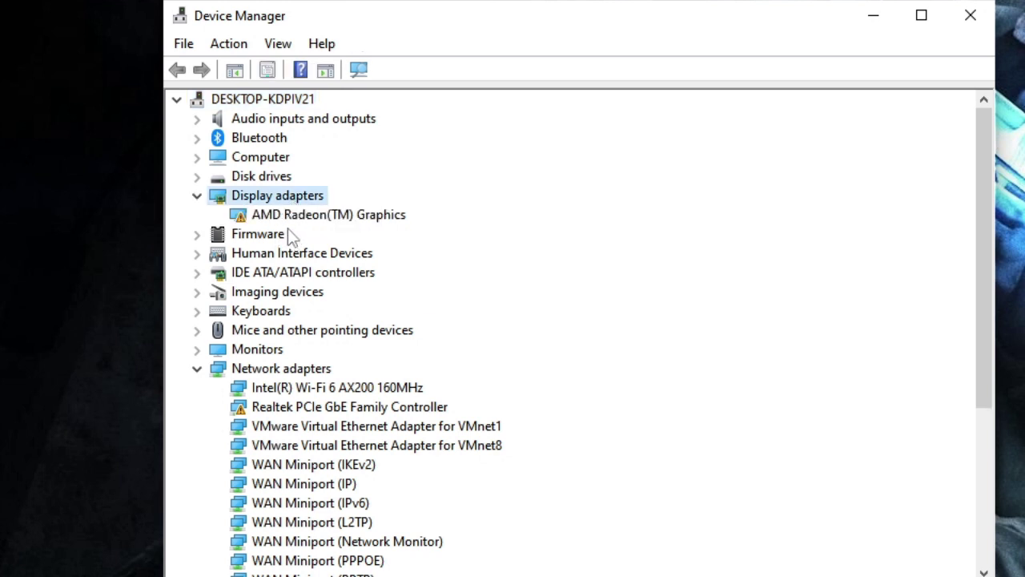
click(316, 220)
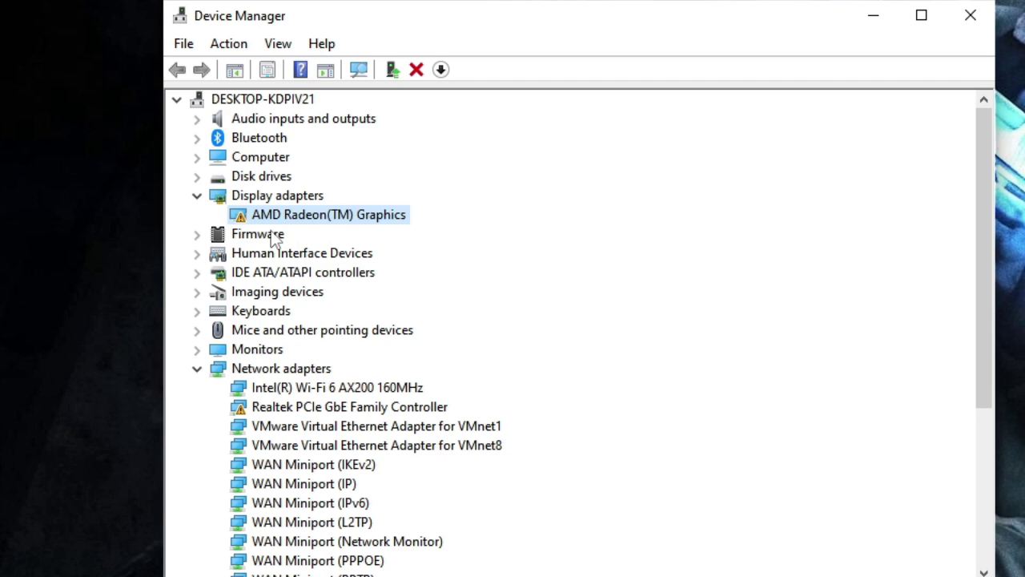
Run an automatic driver search for AMD Radeon(TM) Graphics and close the result
right_click(320, 214)
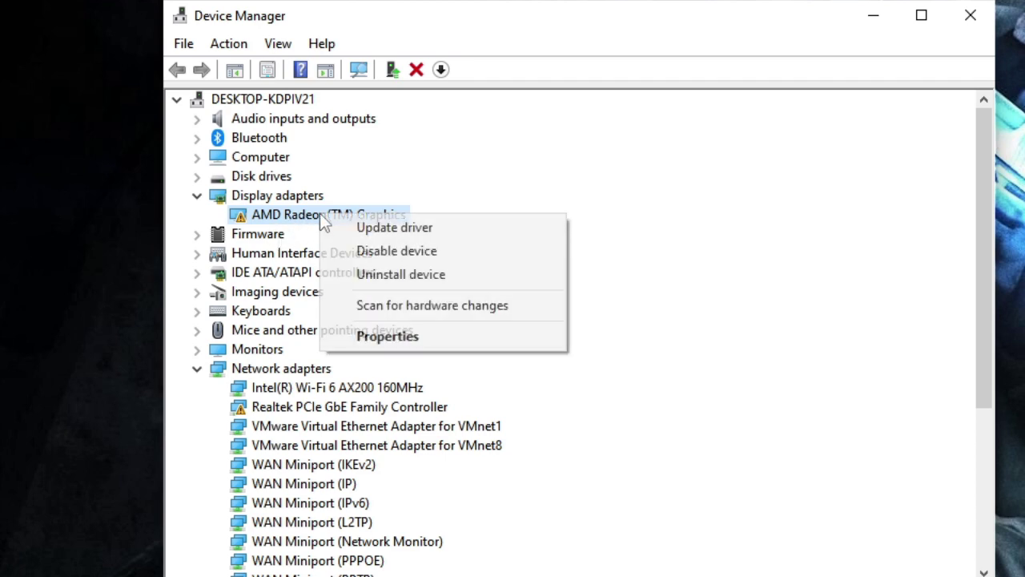
click(377, 228)
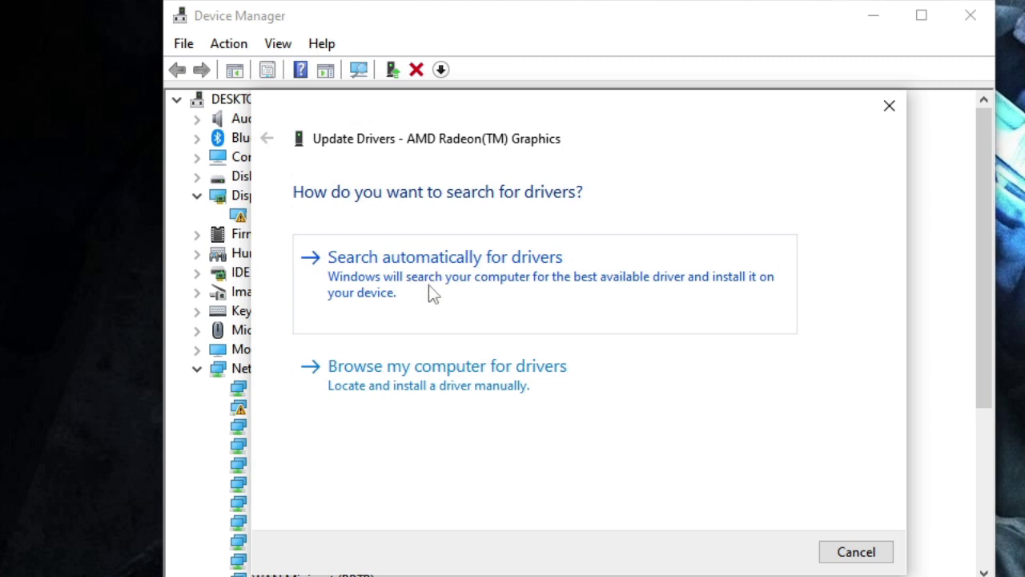
click(470, 278)
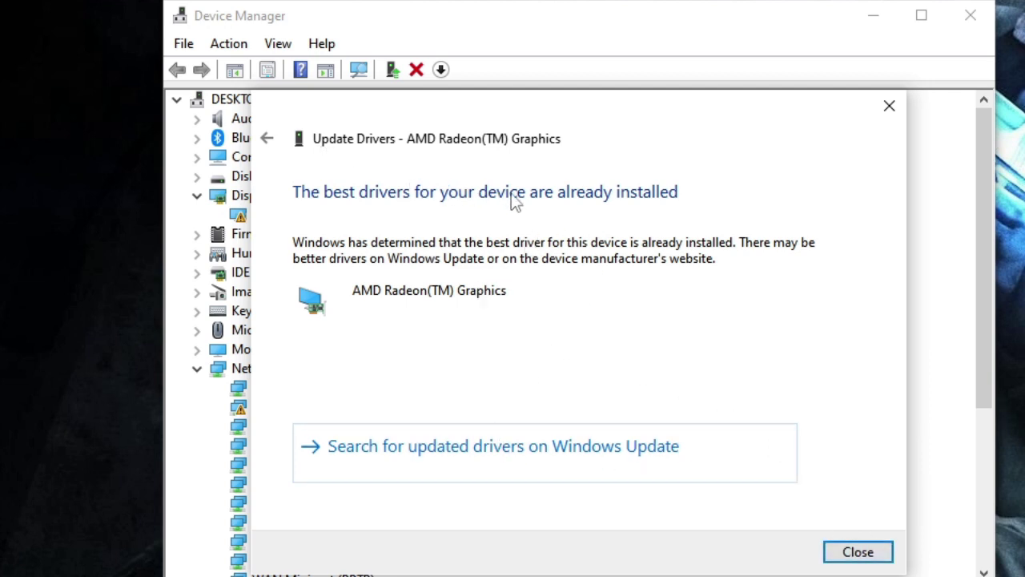
click(869, 552)
Disable the AMD Radeon(TM) Graphics adapter with confirmation, then bring up its menu to re-enable it
right_click(329, 214)
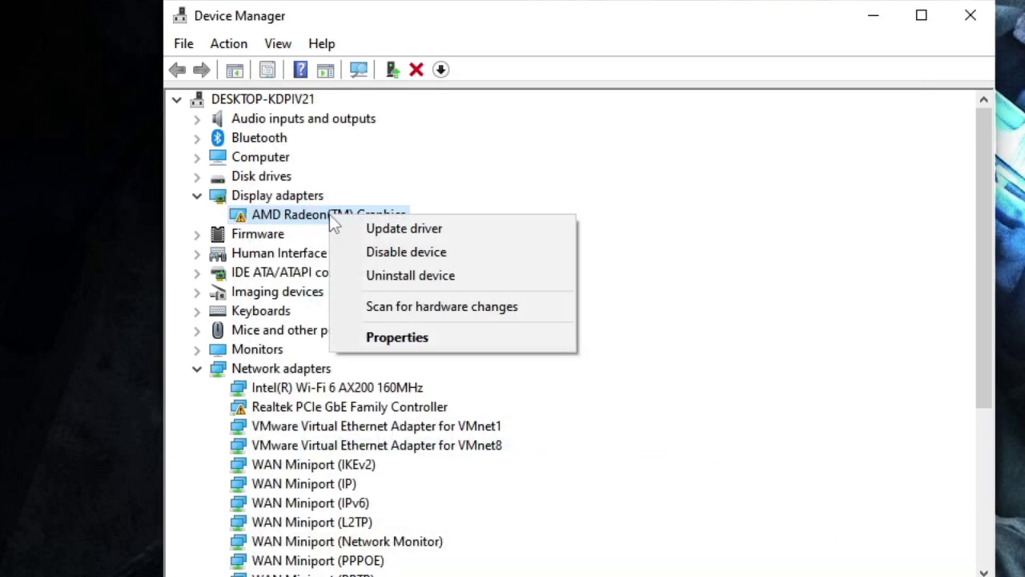
click(405, 254)
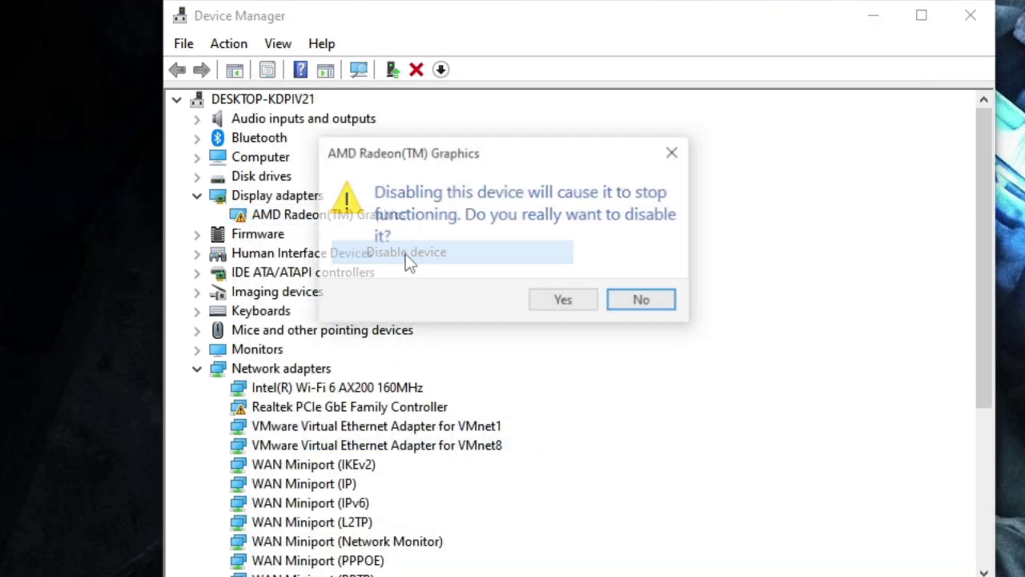
click(546, 303)
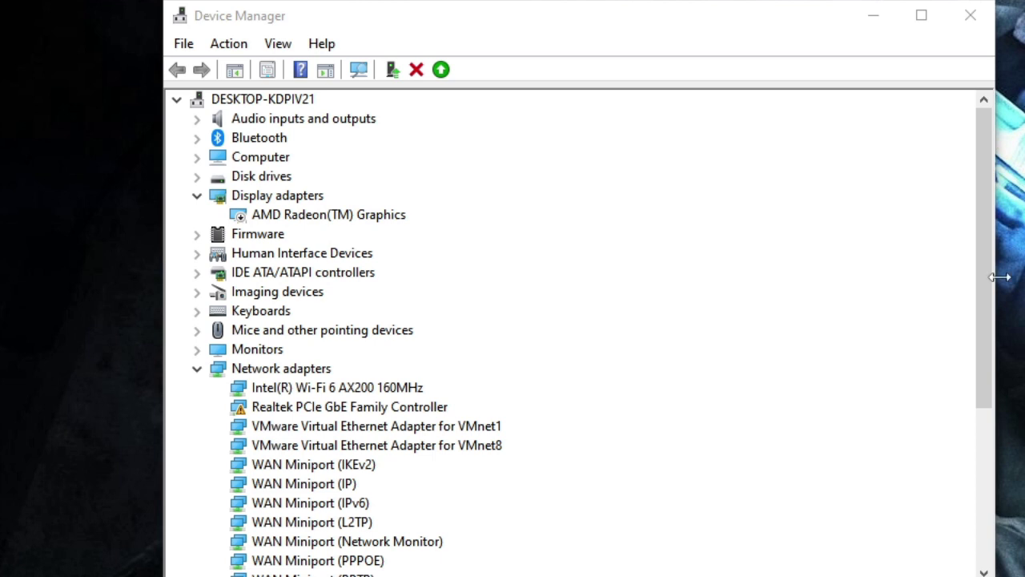
click(345, 223)
right_click(344, 220)
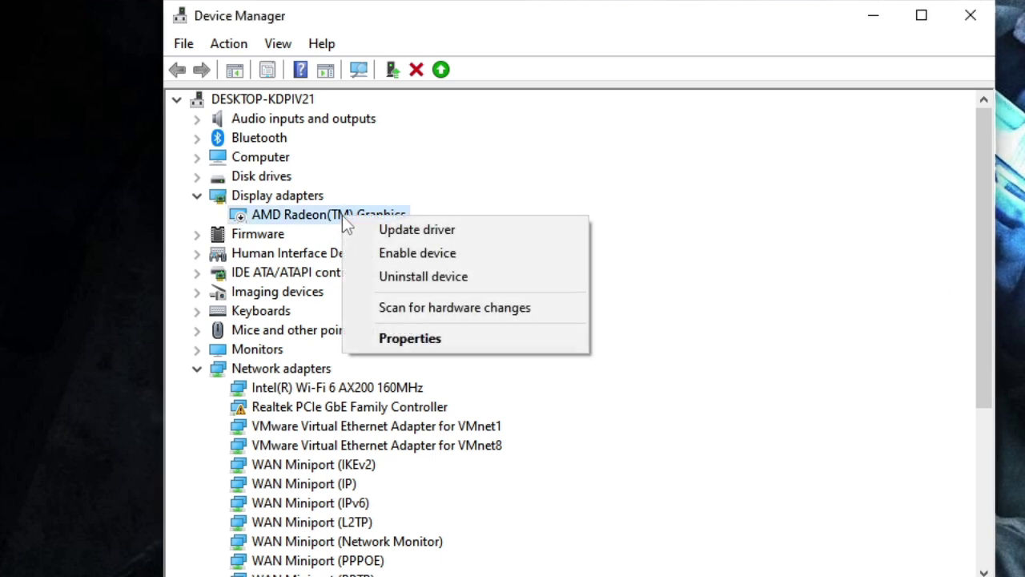